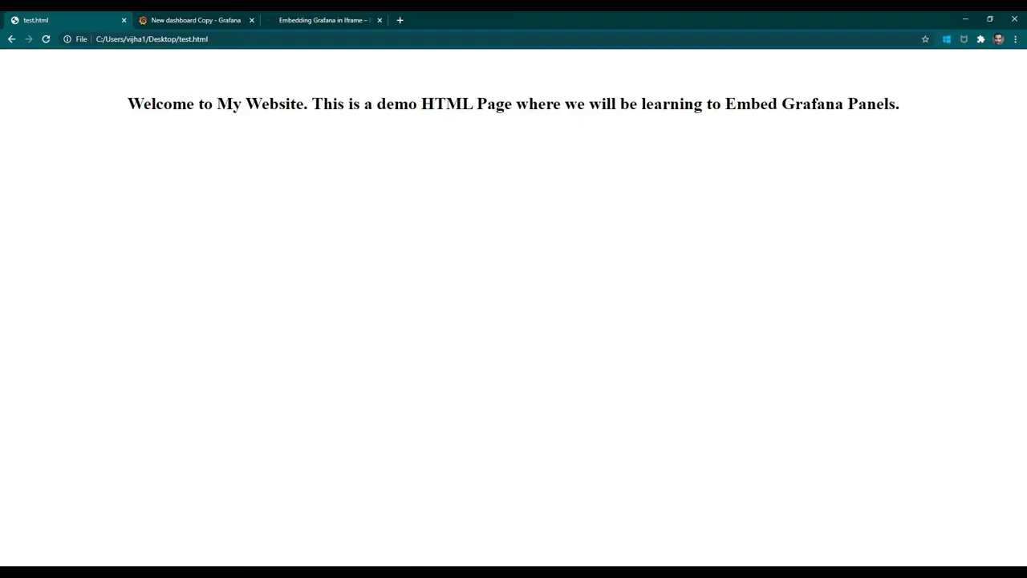
Switch to Notepad++ and examine the HTML source of test.html, from the opening tags through the heading block.
{"action": "key", "text": "alt+Tab"}
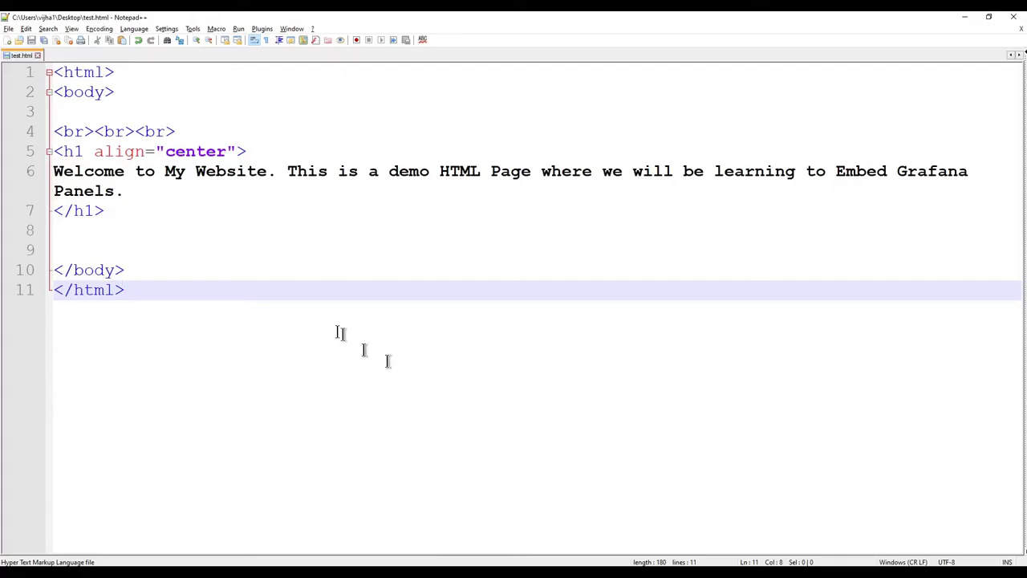
{"action": "left_click", "coordinate": [73, 72]}
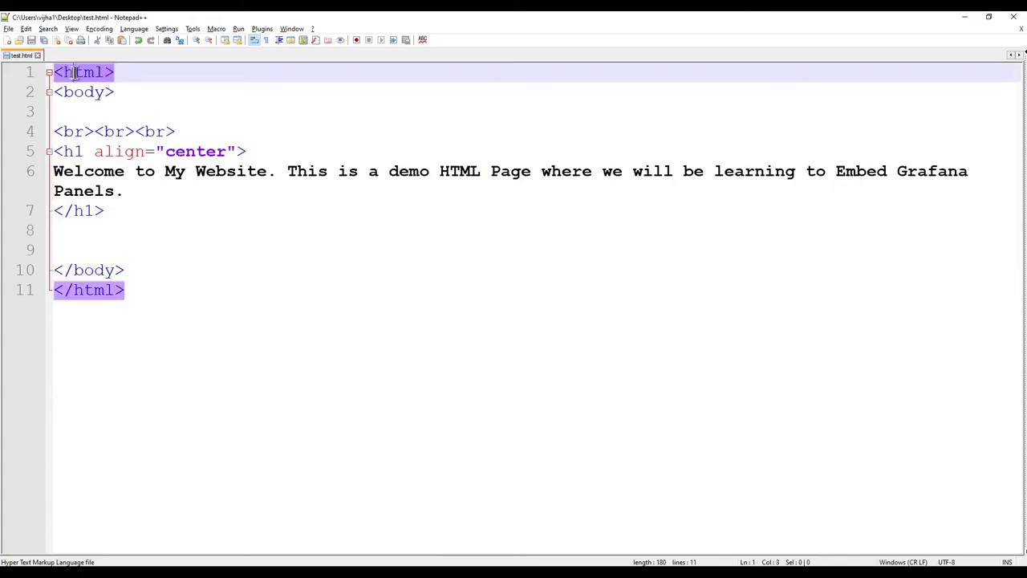
{"action": "left_click", "coordinate": [96, 92]}
{"action": "left_click", "coordinate": [69, 131]}
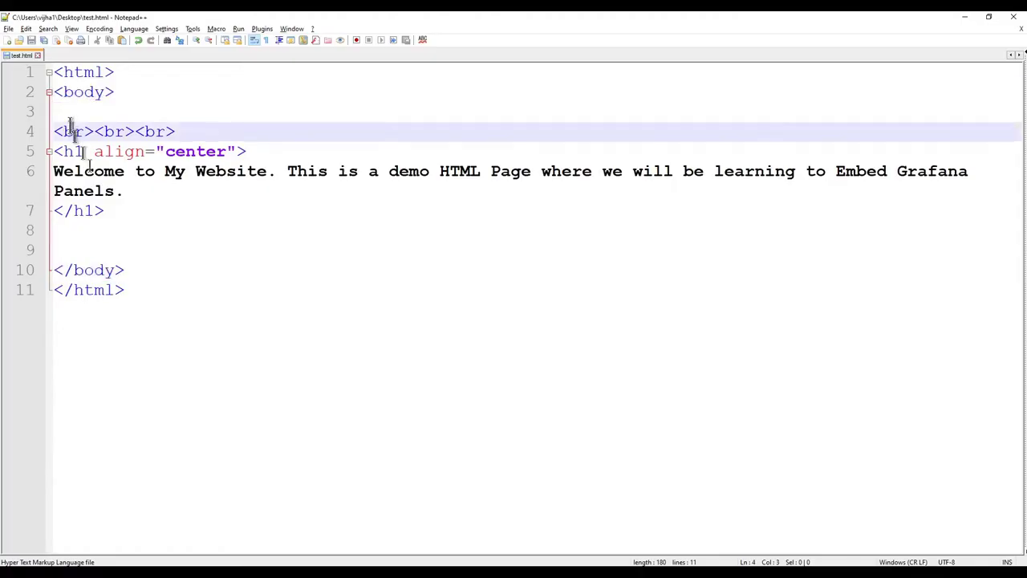
{"action": "left_click_drag", "start_coordinate": [69, 131], "coordinate": [128, 214]}
{"action": "left_click", "coordinate": [241, 274]}
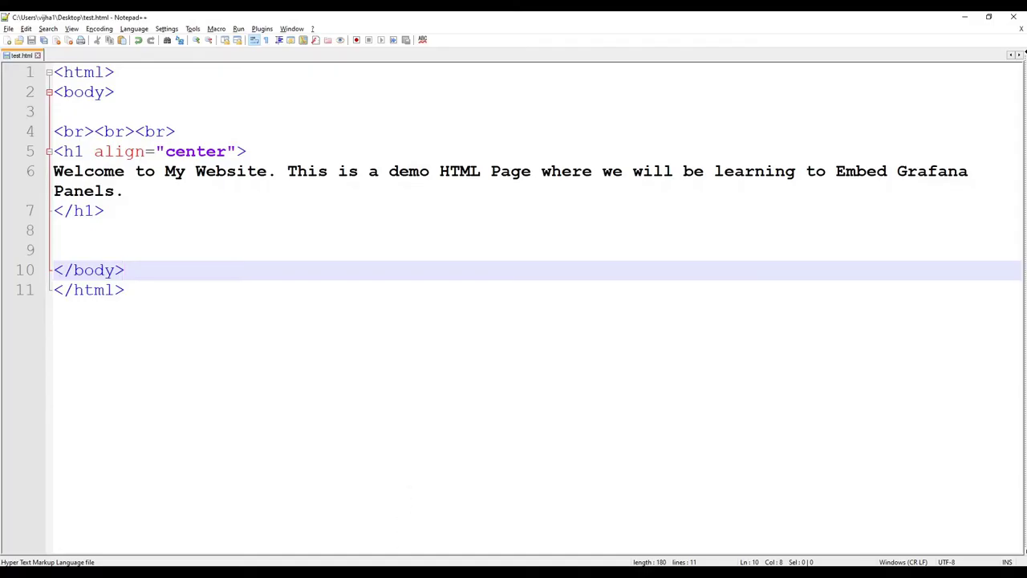
Return to Chrome and view the test.html page alongside the Grafana dashboard with the Weather Trend panel.
{"action": "left_click", "coordinate": [390, 571]}
{"action": "left_click", "coordinate": [365, 545]}
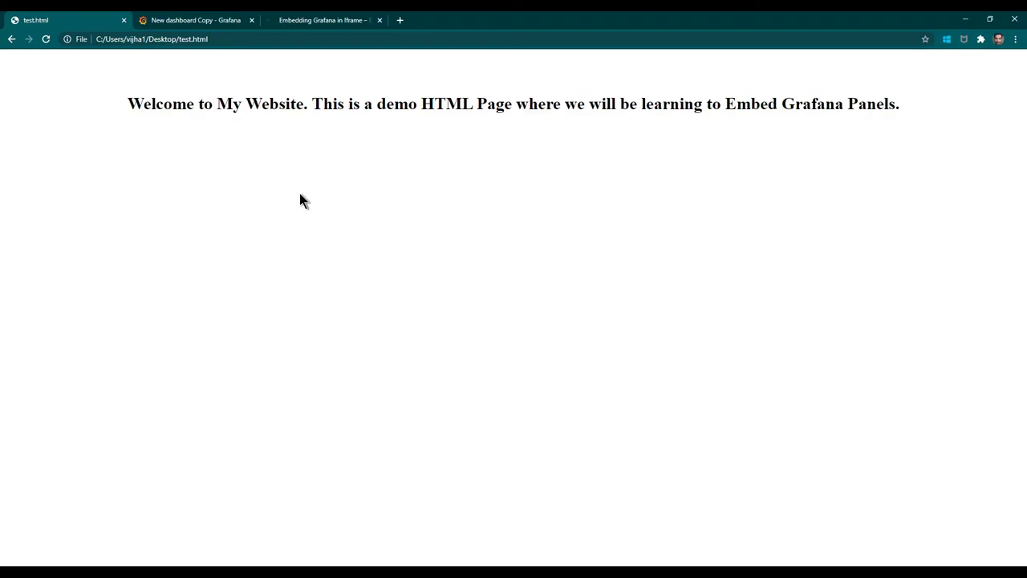
{"action": "left_click", "coordinate": [206, 18]}
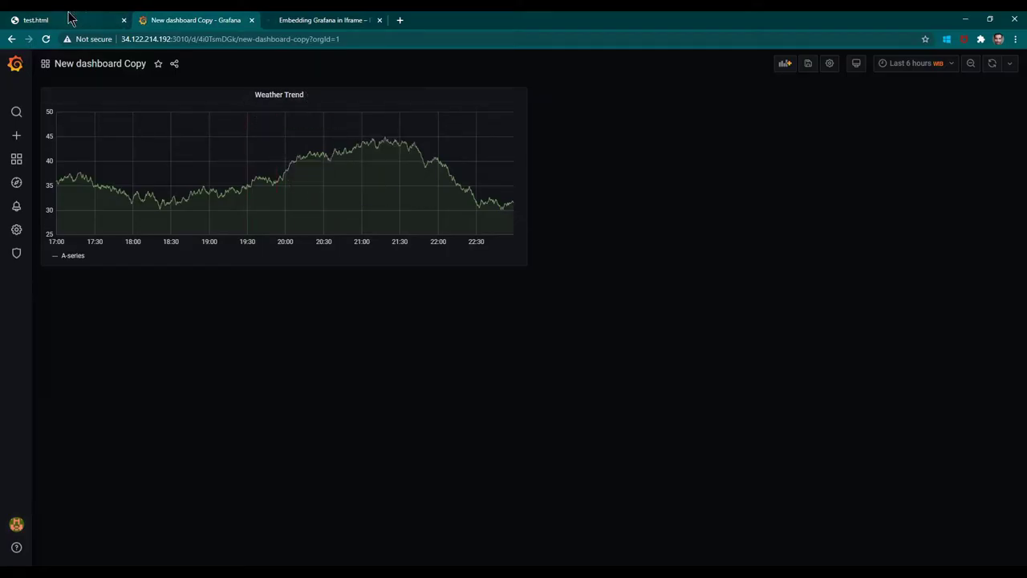
{"action": "left_click", "coordinate": [70, 18]}
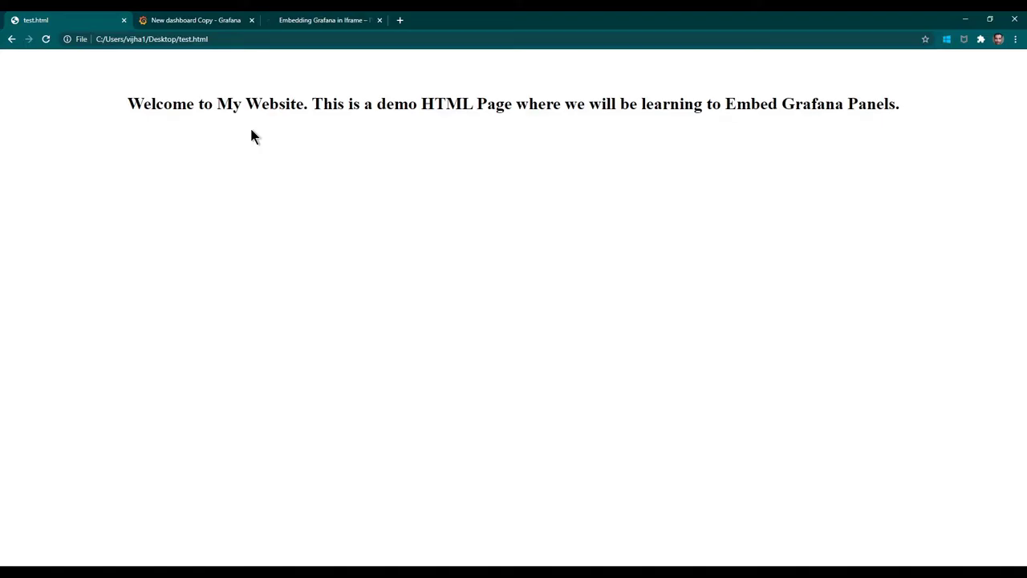
{"action": "left_click", "coordinate": [213, 21]}
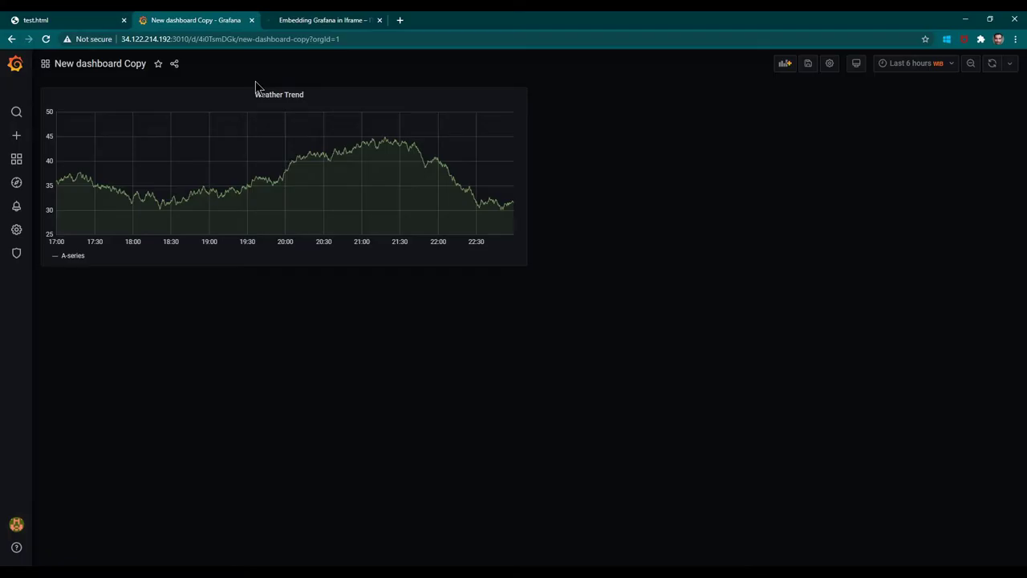
Review the article on embedding Grafana in an iframe, noting the /etc/grafana/grafana.ini path and the required settings.
{"action": "left_click", "coordinate": [319, 19]}
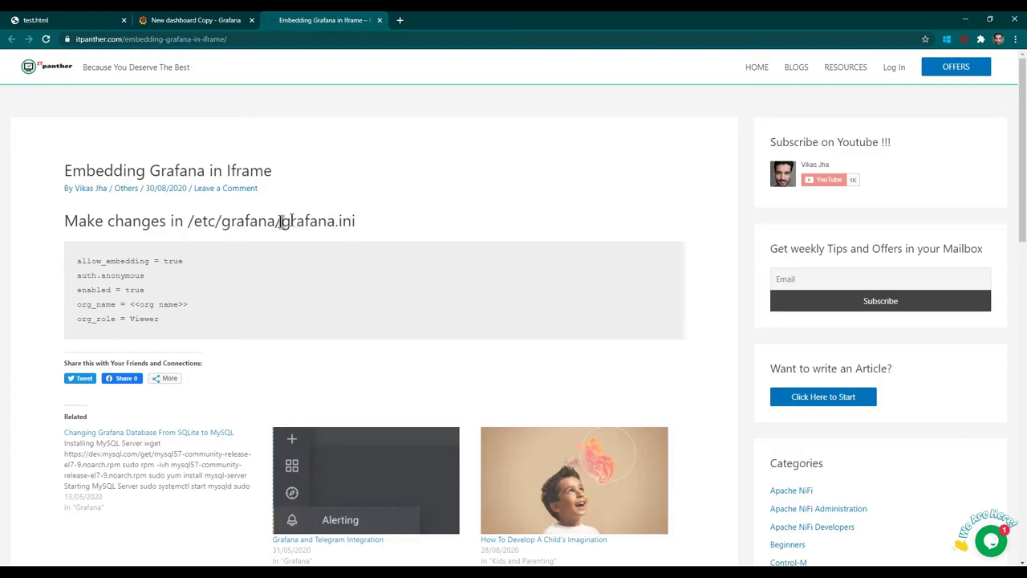
{"action": "left_click_drag", "start_coordinate": [280, 221], "coordinate": [365, 223]}
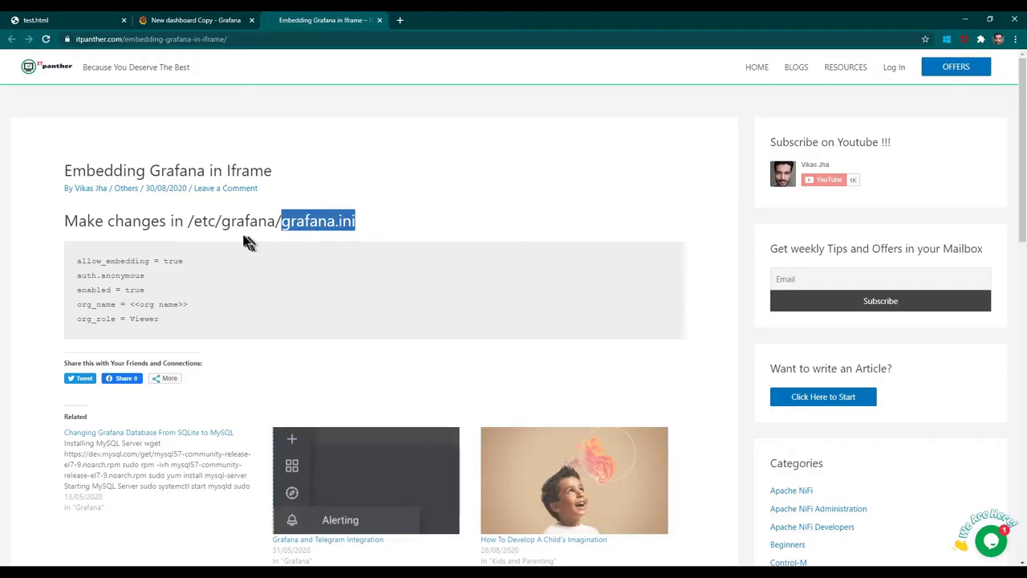
{"action": "left_click_drag", "start_coordinate": [191, 222], "coordinate": [365, 220]}
{"action": "left_click", "coordinate": [365, 219]}
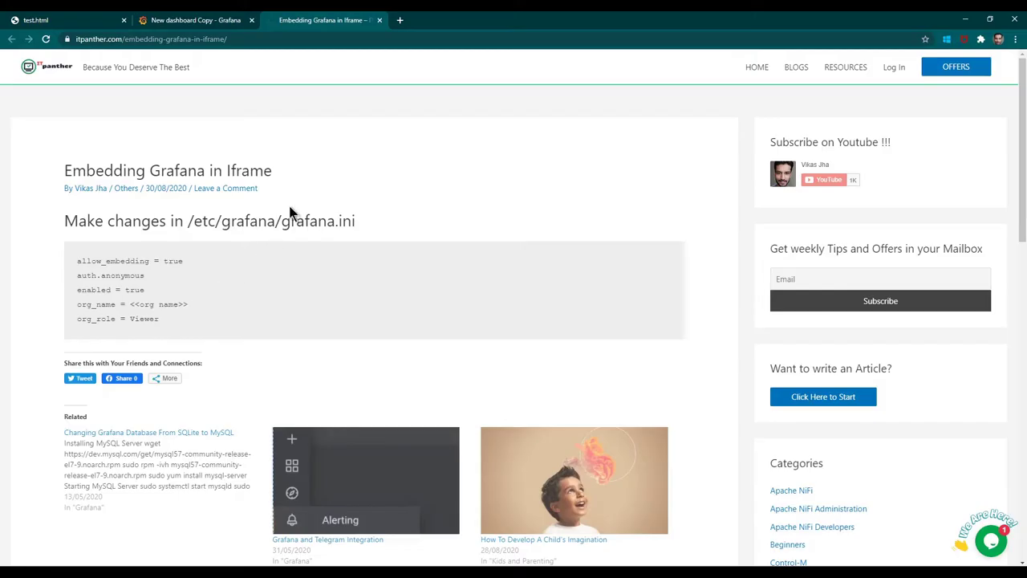
{"action": "left_click_drag", "start_coordinate": [183, 327], "coordinate": [75, 269]}
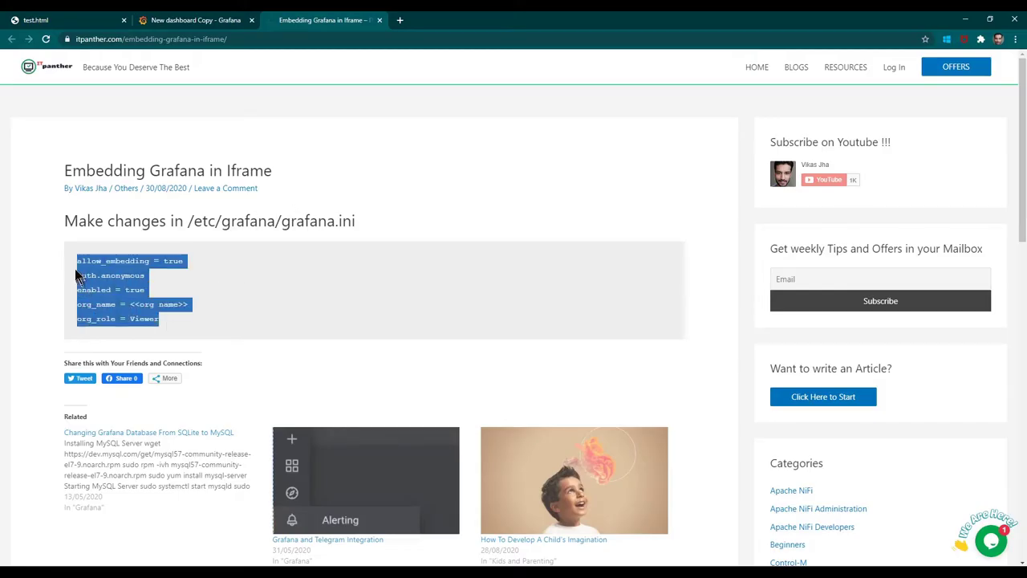
{"action": "left_click", "coordinate": [195, 263]}
Open Grafana's Server Admin settings in a separate tab and search the page for "embedd" to check allow_embedding.
{"action": "left_click", "coordinate": [201, 19]}
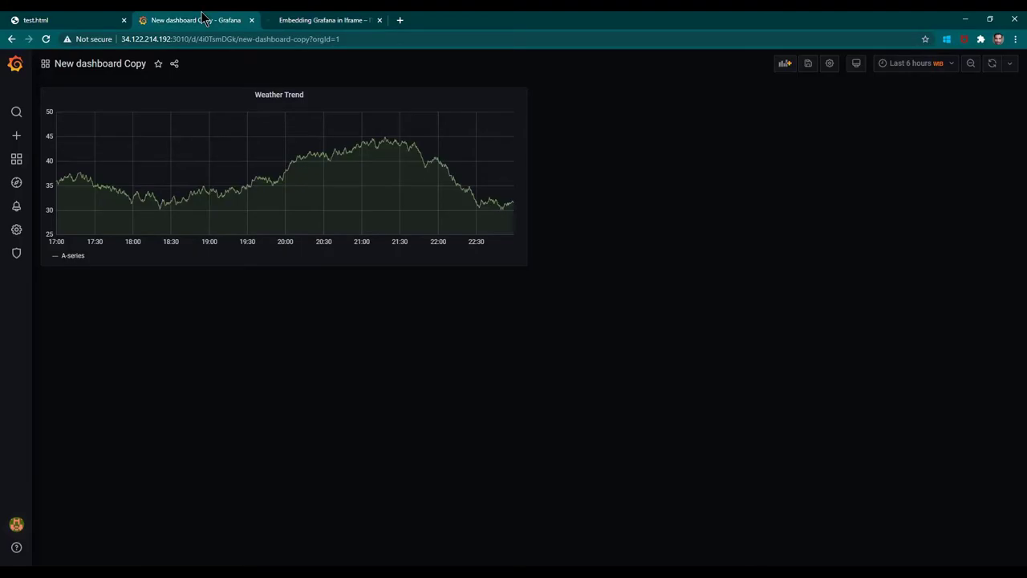
{"action": "mouse_move", "coordinate": [16, 230]}
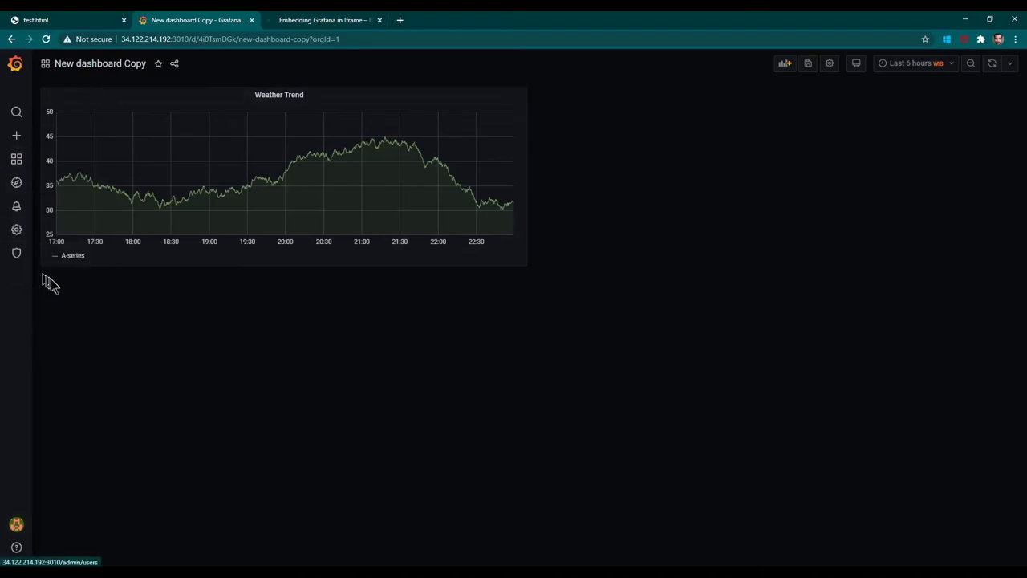
{"action": "mouse_move", "coordinate": [19, 261]}
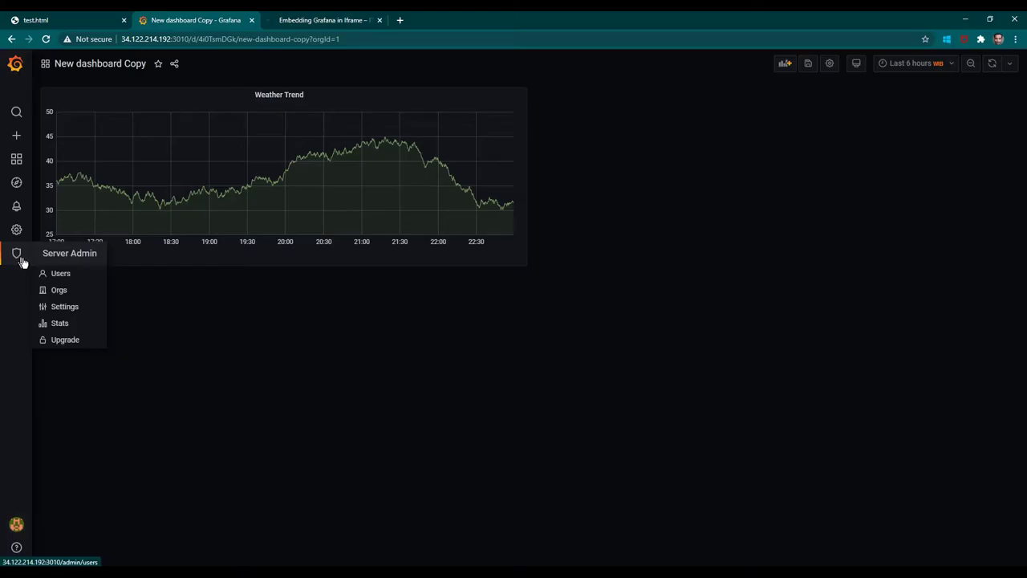
{"action": "middle_click", "coordinate": [73, 315]}
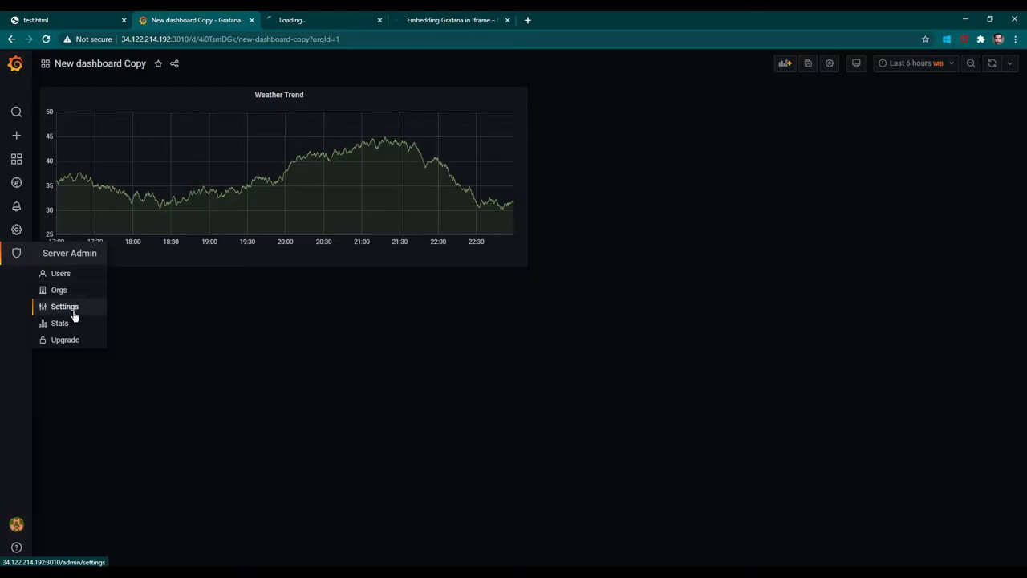
{"action": "left_click", "coordinate": [361, 20]}
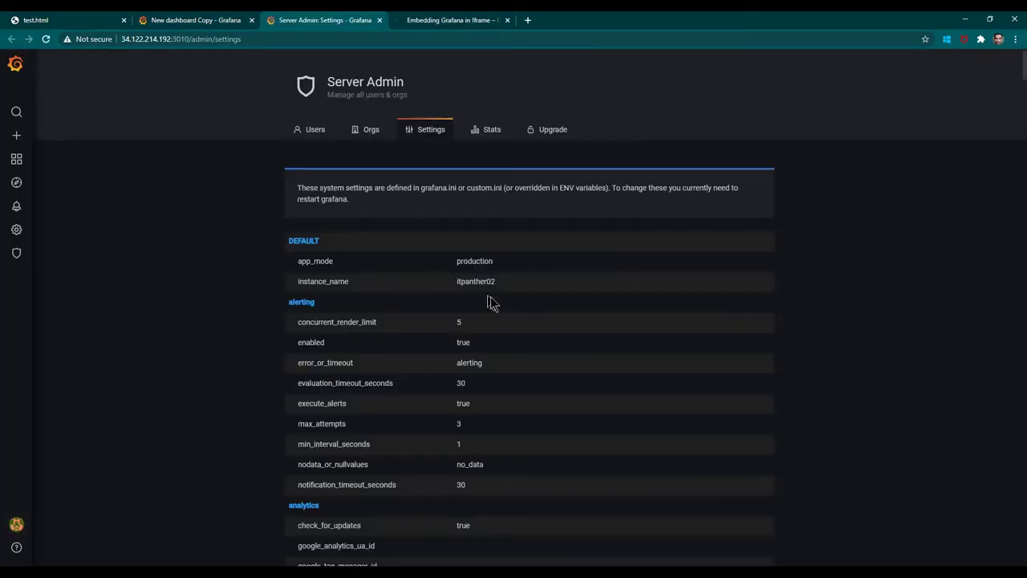
{"action": "key", "text": "ctrl+f"}
{"action": "type", "text": "emb"}
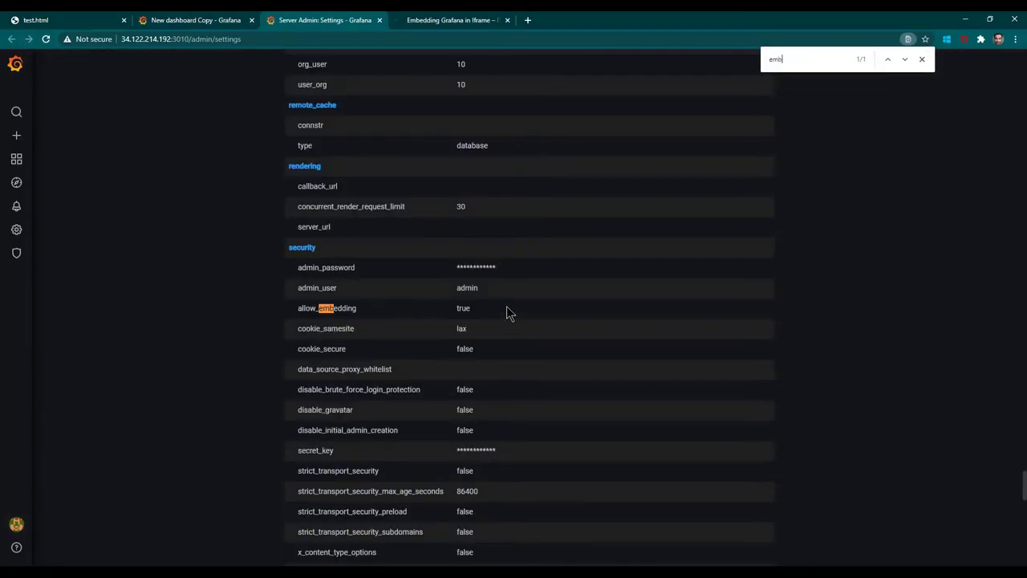
{"action": "type", "text": "edd"}
Search the settings page for "anonym" and check the enabled, org_name and org_role entries under auth.anonymous.
{"action": "key", "text": "ctrl+f"}
{"action": "type", "text": "anyn"}
{"action": "key", "text": "BackSpace"}
{"action": "key", "text": "BackSpace"}
{"action": "type", "text": "onym"}
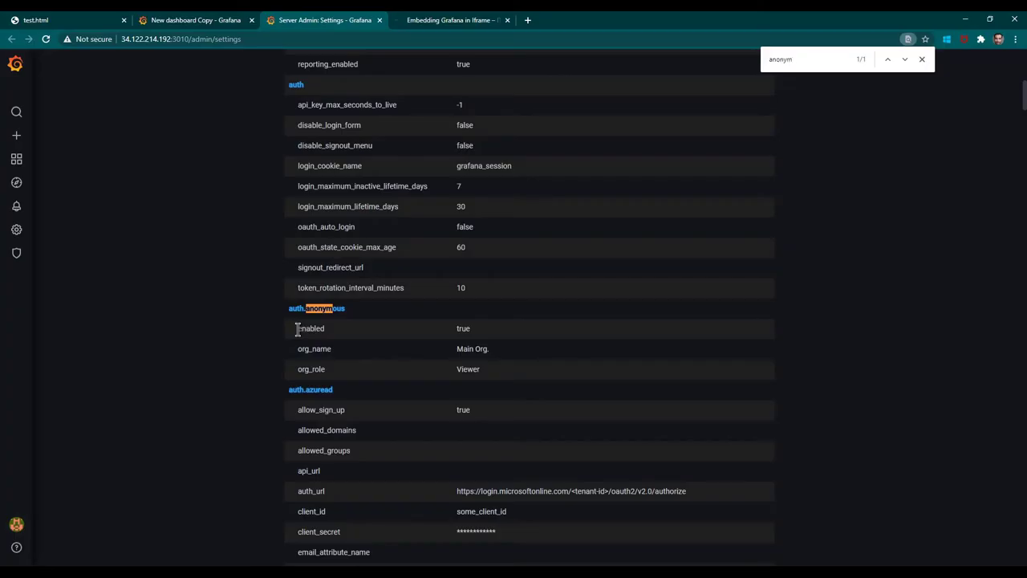
{"action": "left_click_drag", "start_coordinate": [298, 329], "coordinate": [330, 335]}
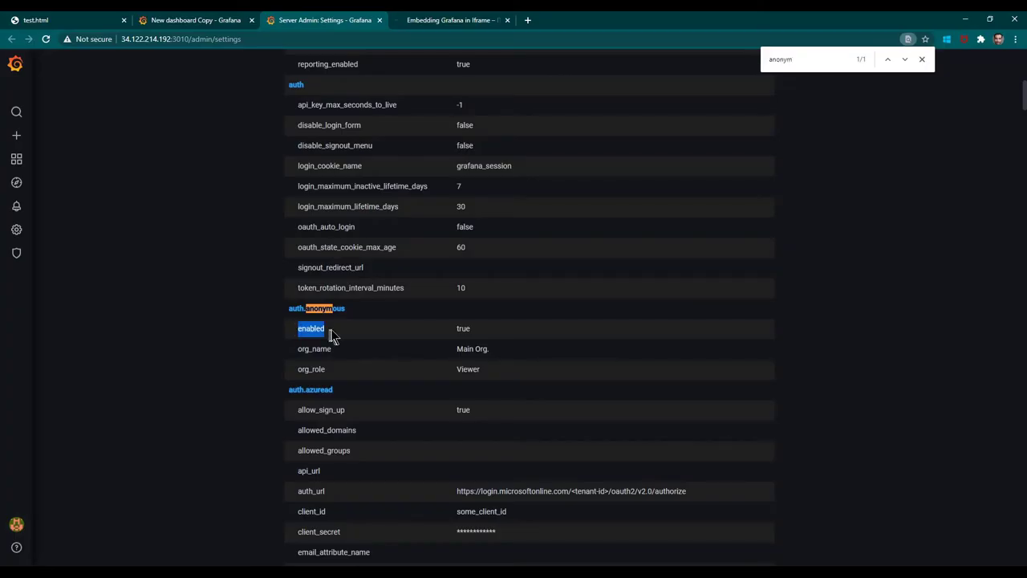
{"action": "left_click", "coordinate": [481, 340]}
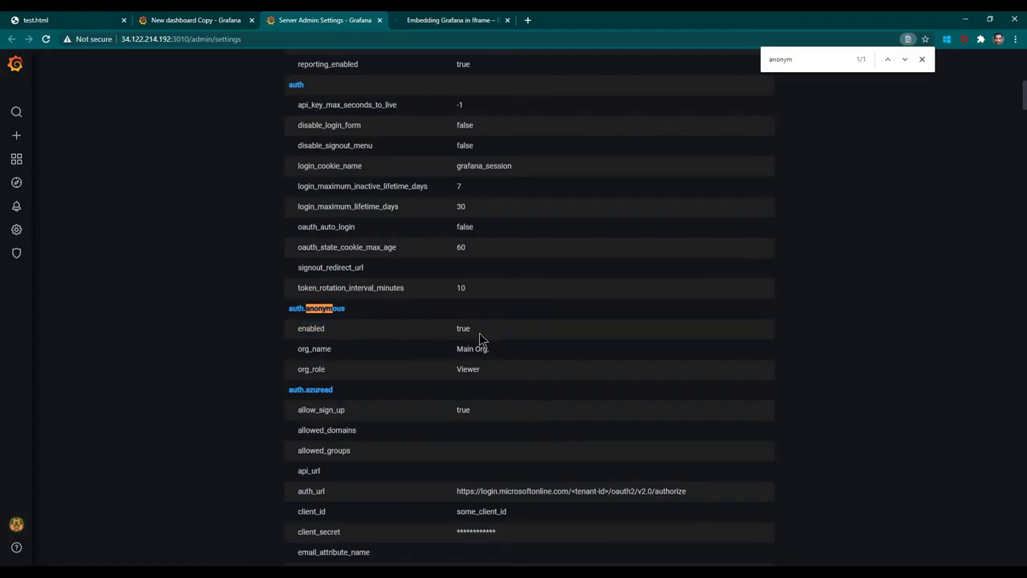
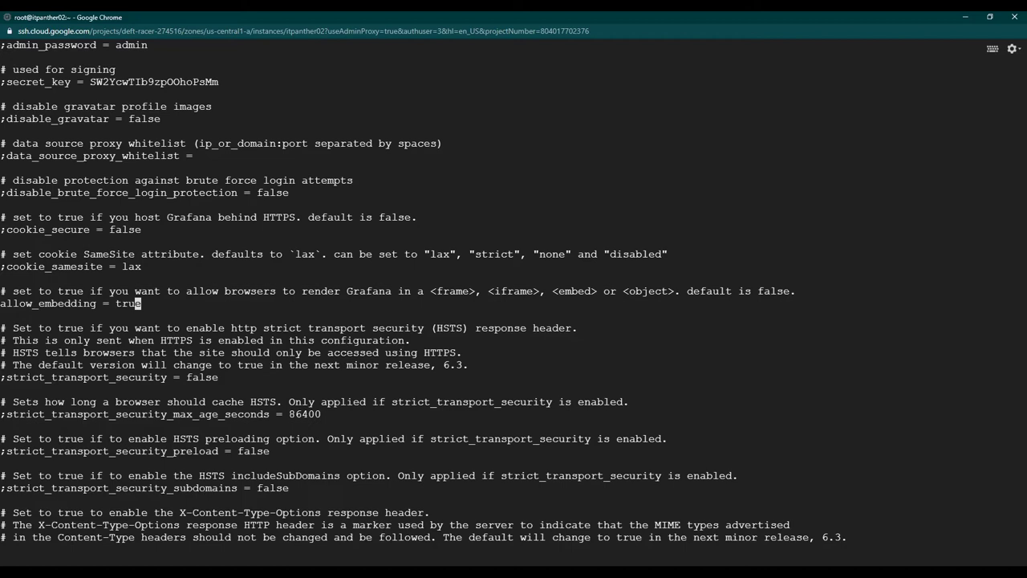
Search the grafana.ini file open in vi for "anonymous".
{"action": "type", "text": "/anym"}
{"action": "key", "text": "BackSpace"}
{"action": "key", "text": "BackSpace"}
{"action": "type", "text": "onymous"}
{"action": "key", "text": "Return"}
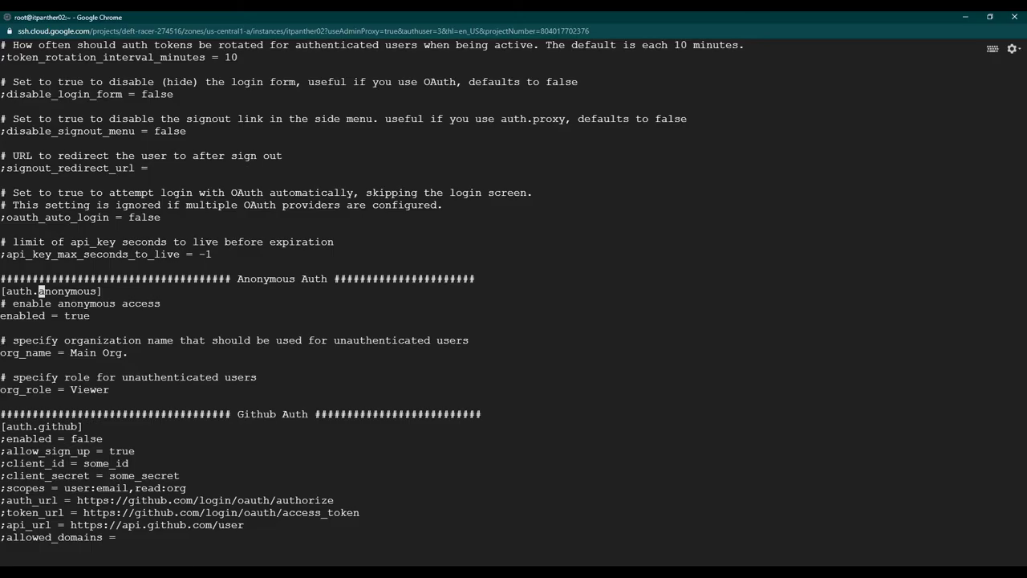
Review the enabled, org_name and org_role lines under auth.anonymous, and quit vi without editing the file.
{"action": "key", "text": "Down"}
{"action": "key", "text": "Down"}
{"action": "key", "text": "Down"}
{"action": "key", "text": "Up"}
{"action": "key", "text": "Home"}
{"action": "key", "text": "Down"}
{"action": "key", "text": "Down"}
{"action": "key", "text": "Down"}
{"action": "key", "text": "Down"}
{"action": "key", "text": "Down"}
{"action": "key", "text": "Down"}
{"action": "type", "text": ":q"}
{"action": "key", "text": "Return"}
Recall the Grafana service status command and change it to "sudo systemctl restart grafana-server" without running it.
{"action": "key", "text": "Up"}
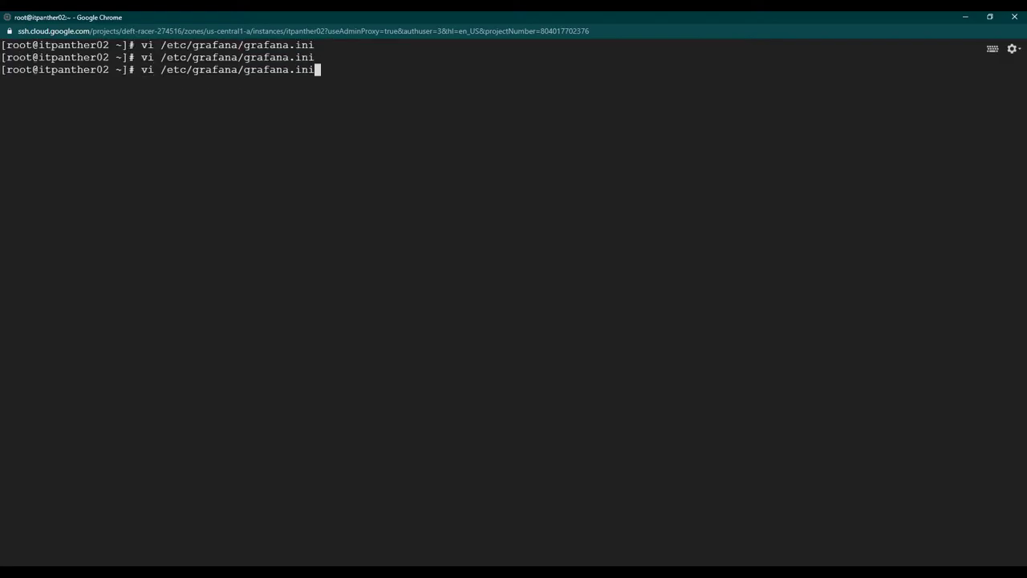
{"action": "key", "text": "Up"}
{"action": "key", "text": "Down"}
{"action": "key", "text": "Up"}
{"action": "key", "text": "Up"}
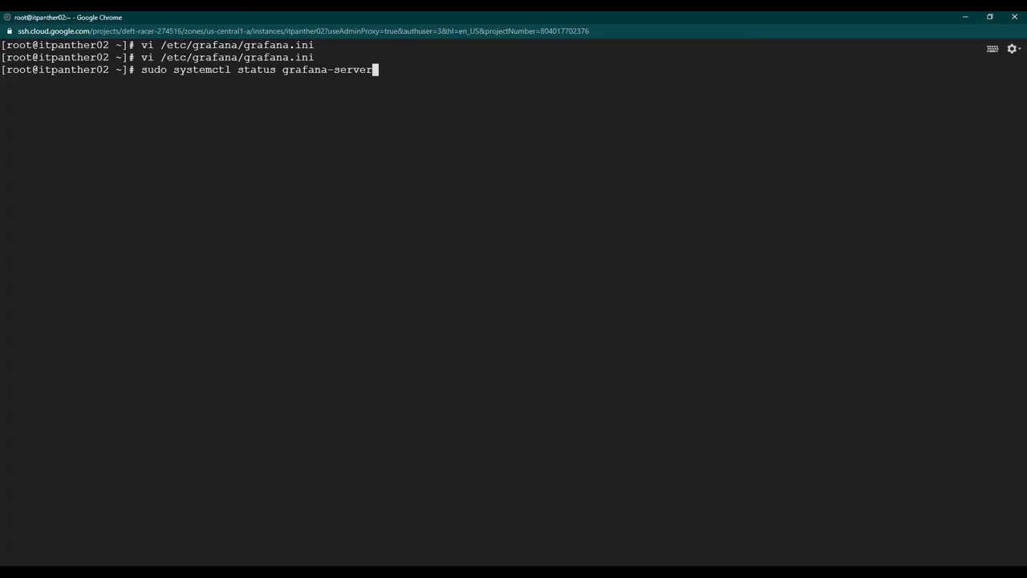
{"action": "key", "text": "Left"}
{"action": "key", "text": "Left"}
{"action": "key", "text": "Left"}
{"action": "key", "text": "Left"}
{"action": "key", "text": "Left"}
{"action": "key", "text": "Left"}
{"action": "key", "text": "Left"}
{"action": "key", "text": "Left"}
{"action": "key", "text": "Left"}
{"action": "key", "text": "Left"}
{"action": "key", "text": "Left"}
{"action": "key", "text": "Left"}
{"action": "key", "text": "Left"}
{"action": "key", "text": "Left"}
{"action": "key", "text": "Left"}
{"action": "key", "text": "BackSpace"}
{"action": "key", "text": "BackSpace"}
{"action": "key", "text": "BackSpace"}
{"action": "key", "text": "BackSpace"}
{"action": "key", "text": "BackSpace"}
{"action": "key", "text": "BackSpace"}
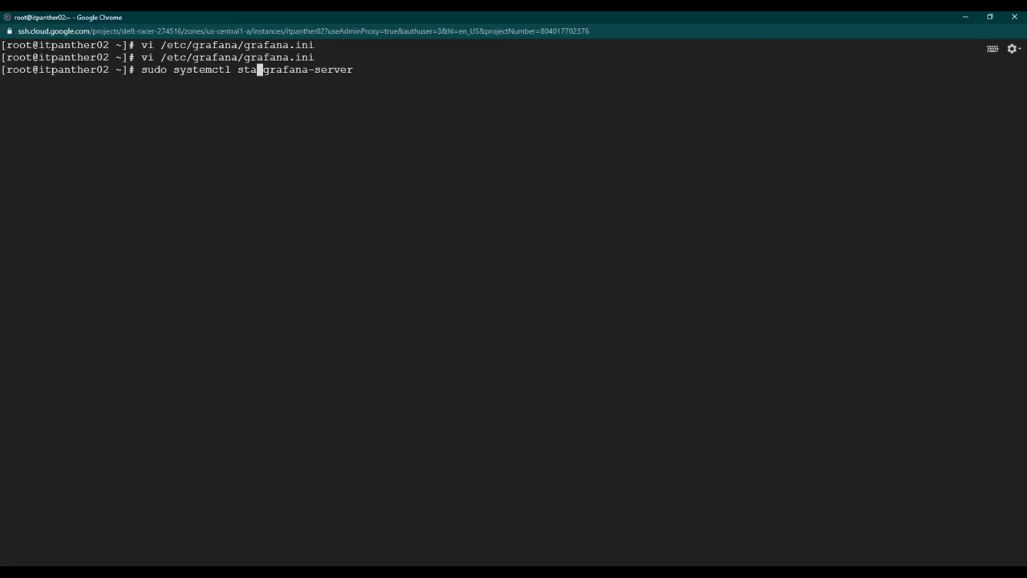
{"action": "type", "text": "restart"}
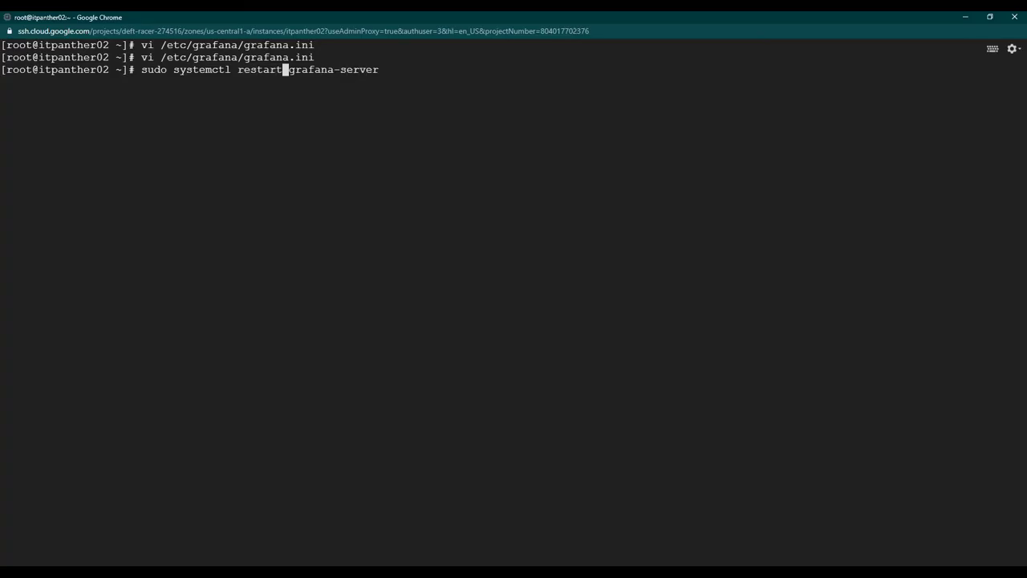
{"action": "key", "text": "End"}
Copy the iframe embed code of the dashboard's Weather Trend panel and return to the test.html page.
{"action": "left_click", "coordinate": [391, 571]}
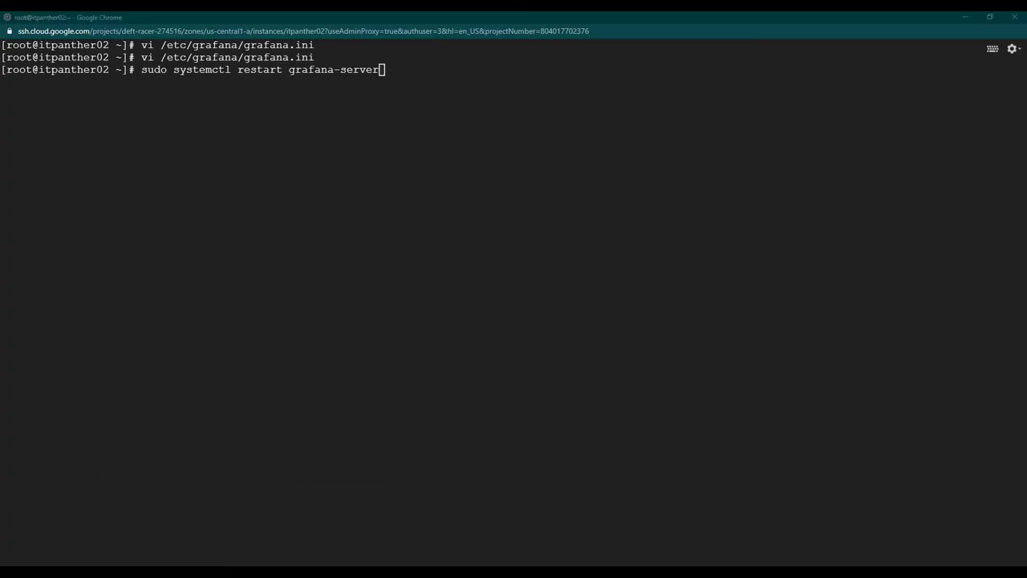
{"action": "left_click", "coordinate": [368, 548]}
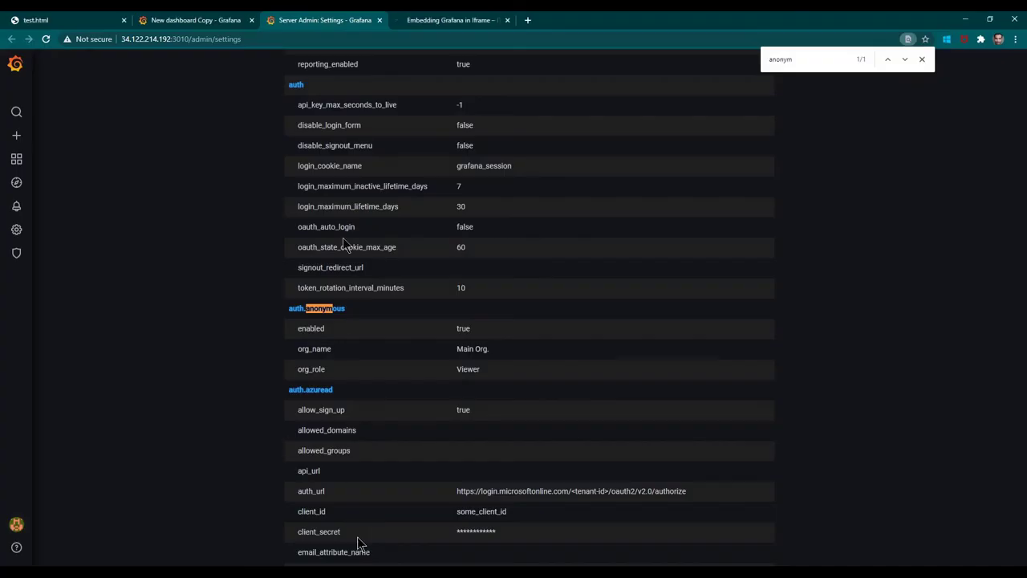
{"action": "left_click", "coordinate": [206, 19]}
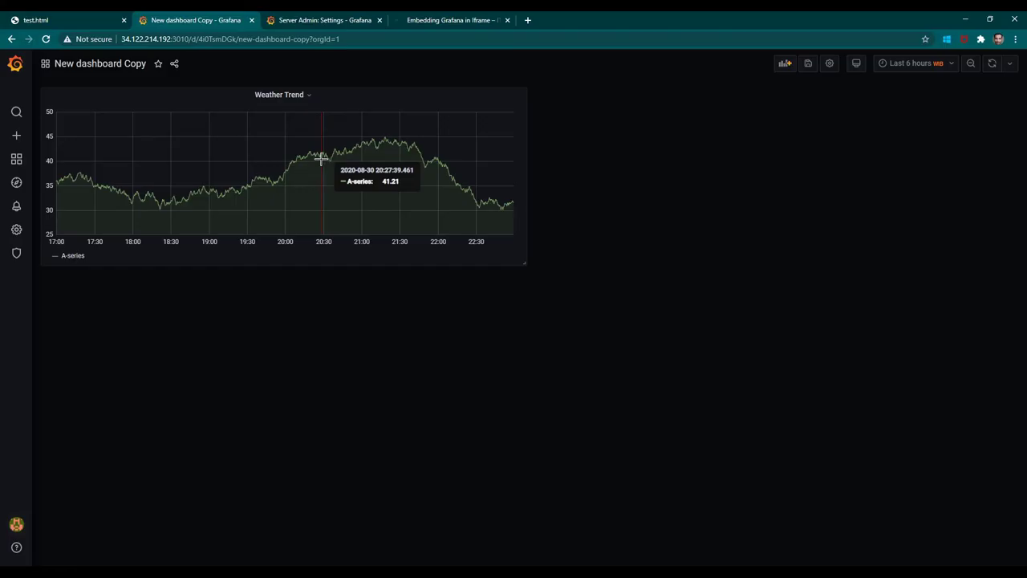
{"action": "left_click", "coordinate": [310, 96]}
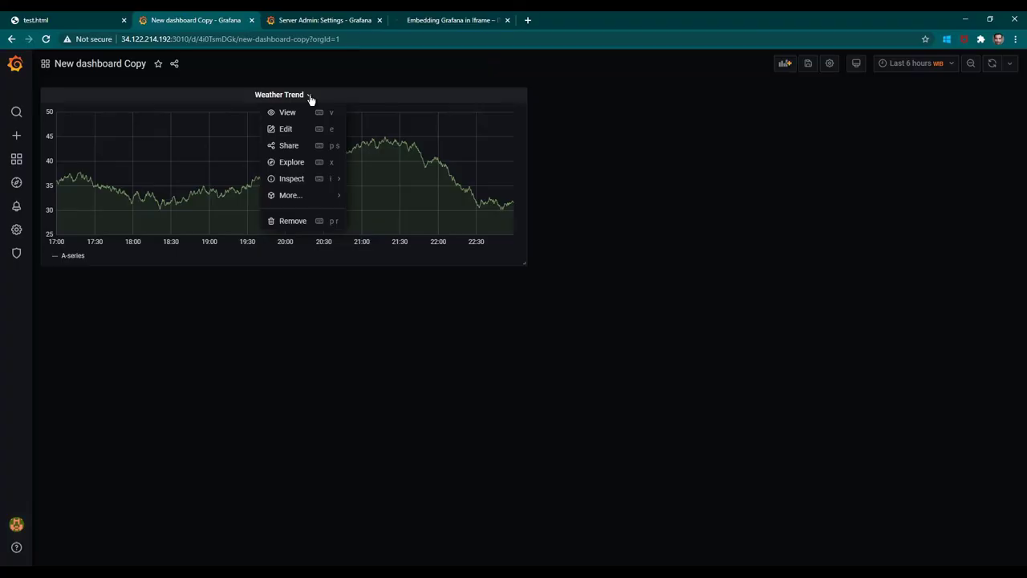
{"action": "left_click", "coordinate": [306, 150]}
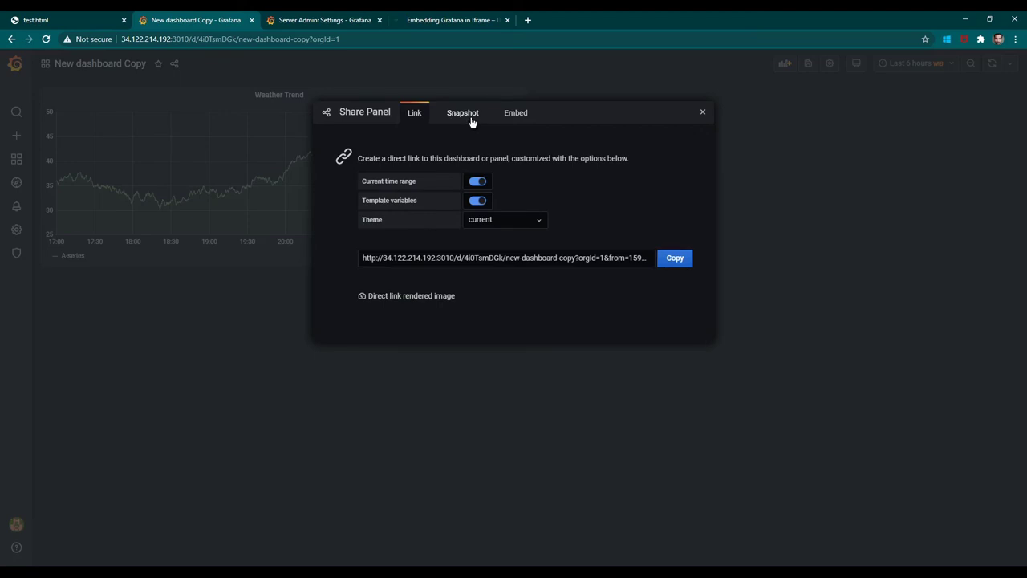
{"action": "left_click", "coordinate": [518, 115]}
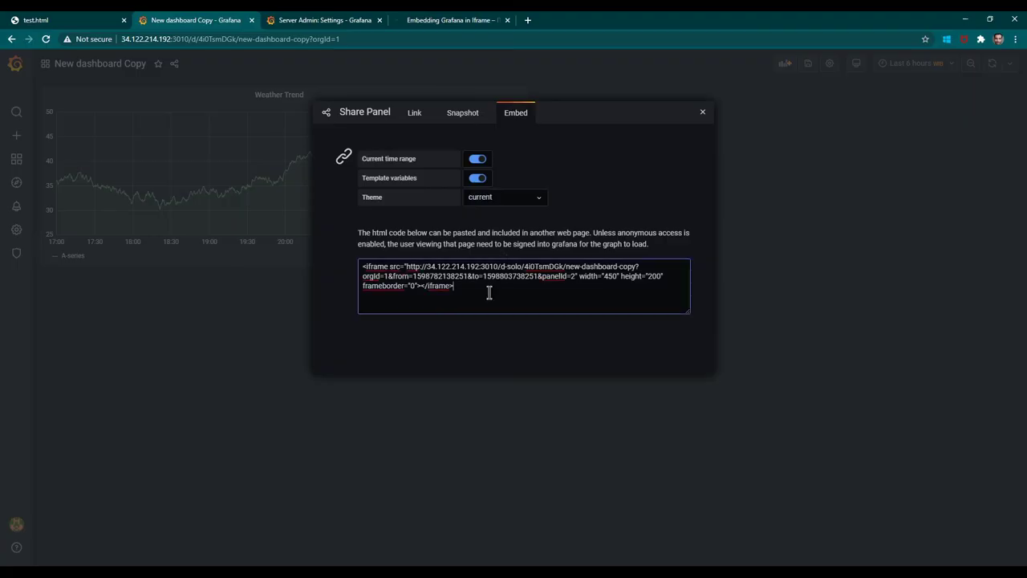
{"action": "left_click_drag", "start_coordinate": [499, 291], "coordinate": [348, 270]}
{"action": "key", "text": "ctrl+c"}
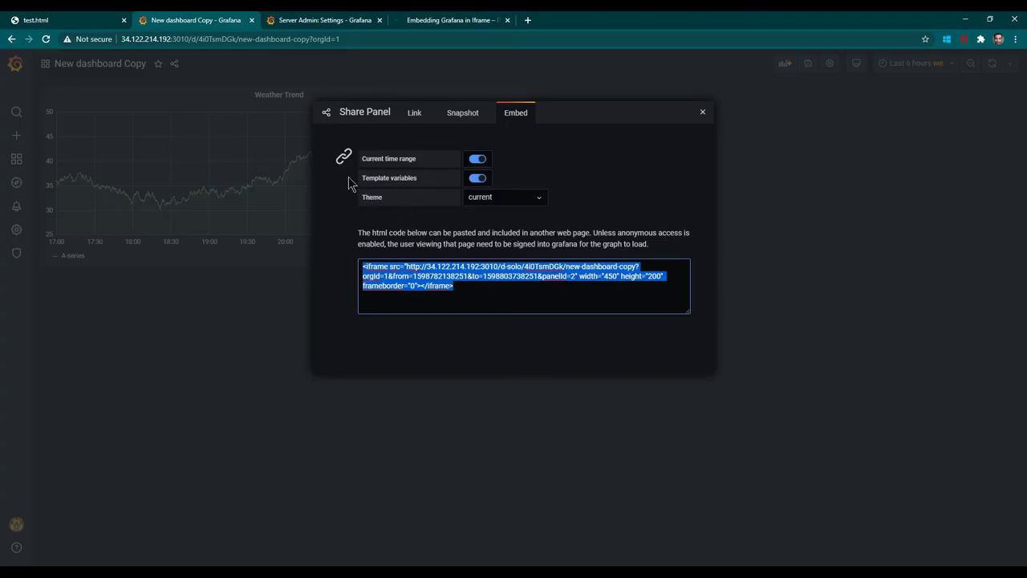
{"action": "left_click", "coordinate": [93, 18]}
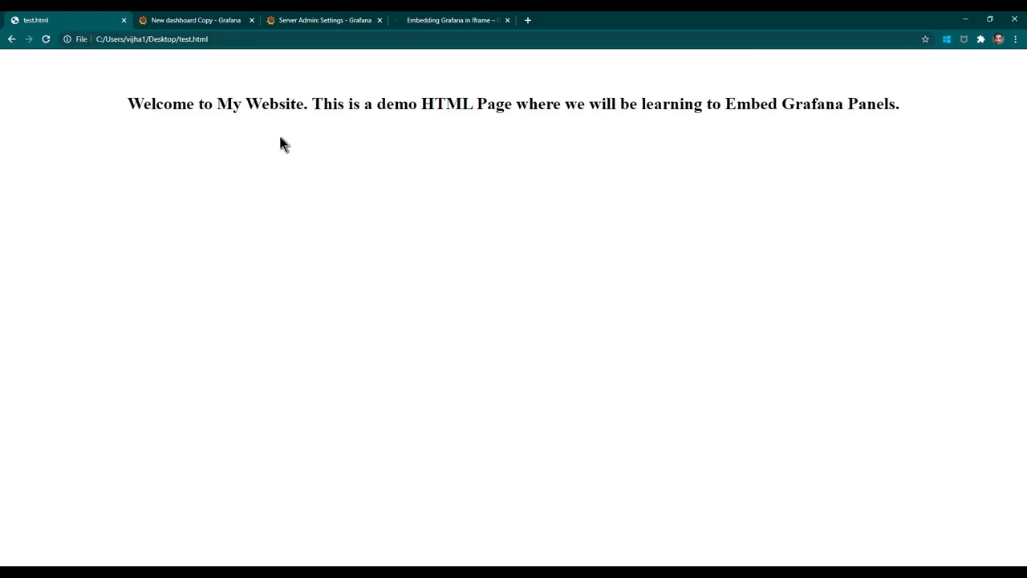
Switch to test.html in Notepad++, paste the copied iframe code on line 9 between the heading and the closing body tag, and save the file.
{"action": "key", "text": "alt+Tab"}
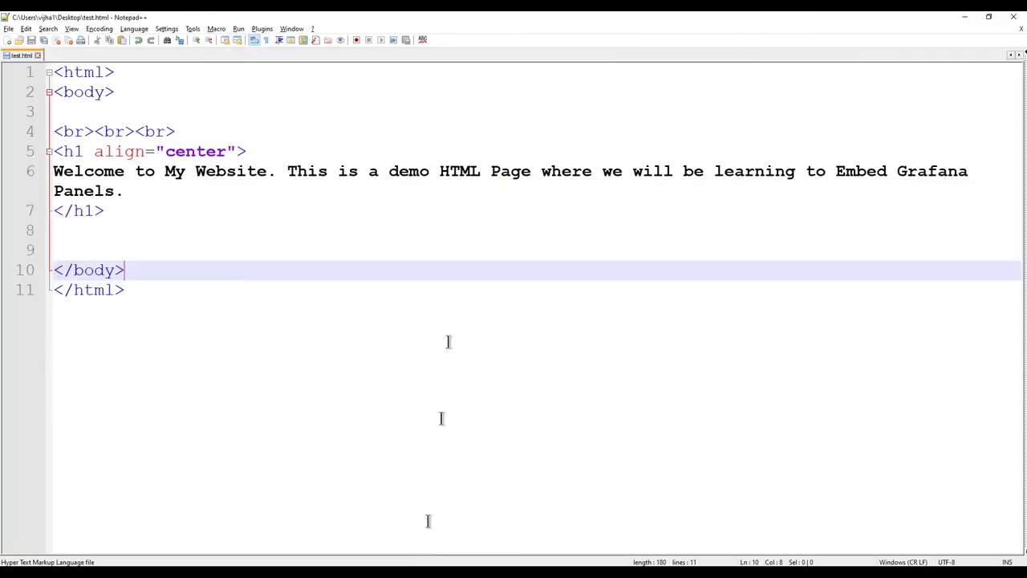
{"action": "left_click", "coordinate": [203, 230]}
{"action": "key", "text": "Return"}
{"action": "key", "text": "Return"}
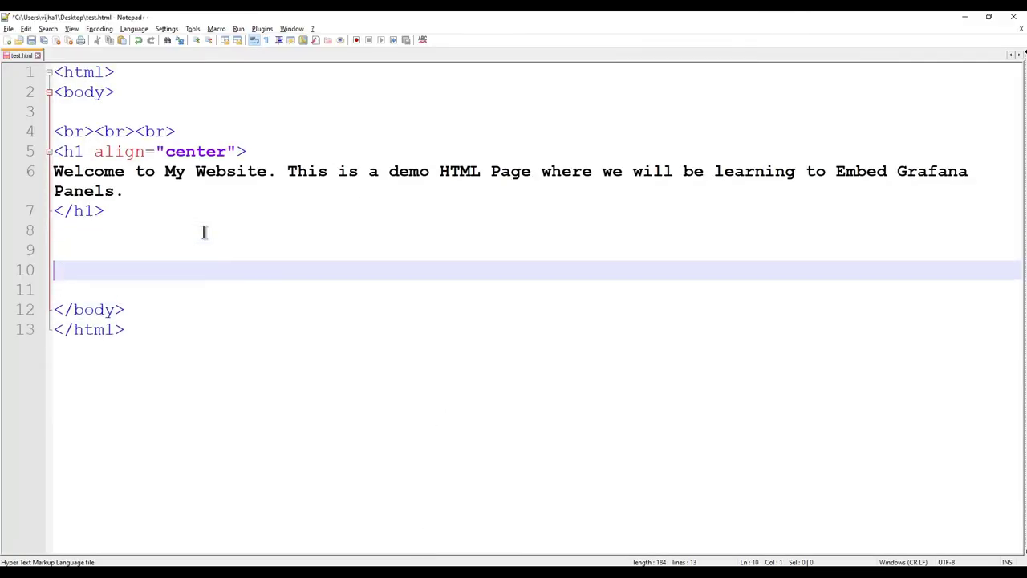
{"action": "key", "text": "Up"}
{"action": "key", "text": "ctrl+v"}
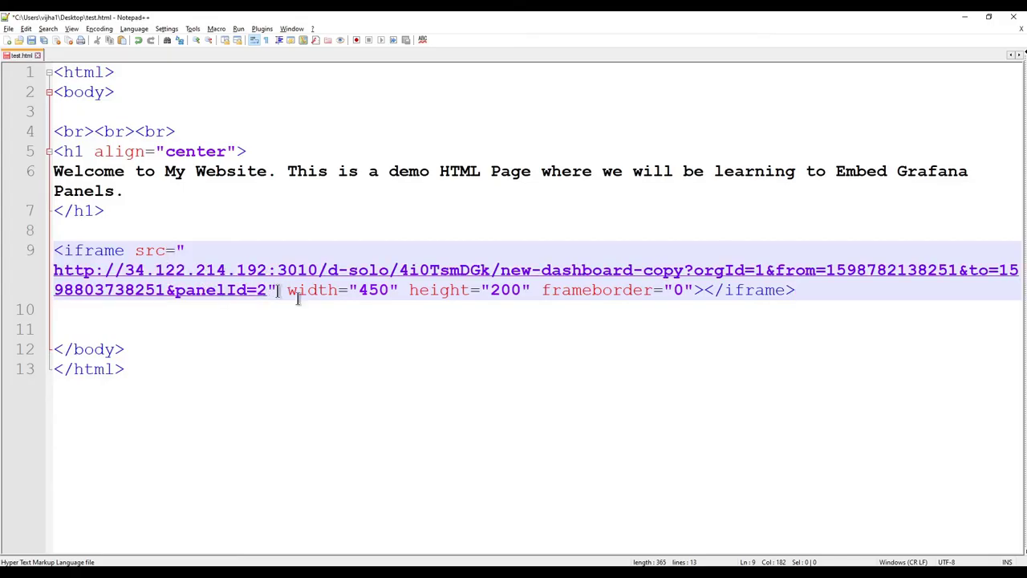
{"action": "left_click", "coordinate": [363, 290]}
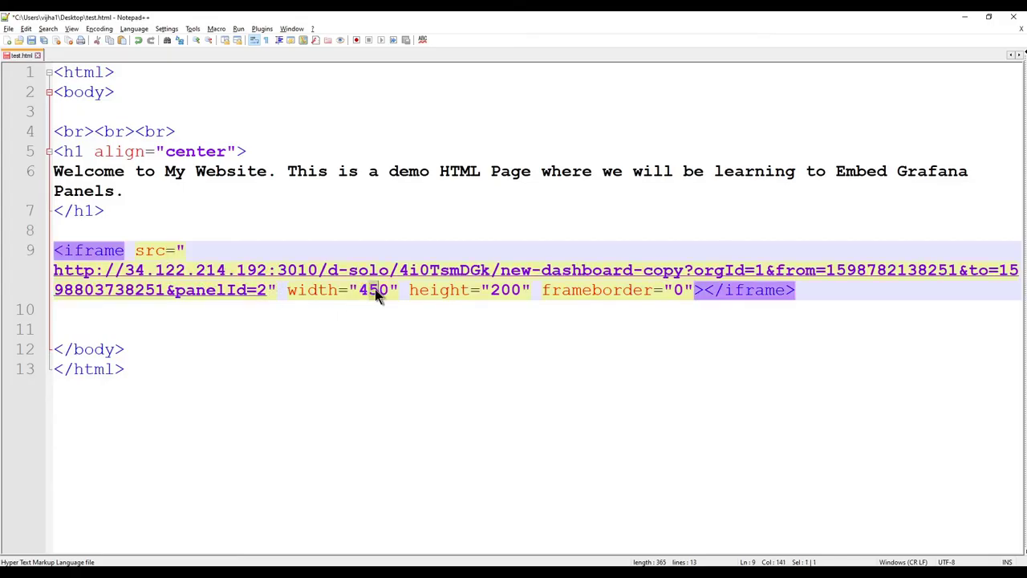
{"action": "left_click", "coordinate": [501, 290]}
{"action": "key", "text": "ctrl+s"}
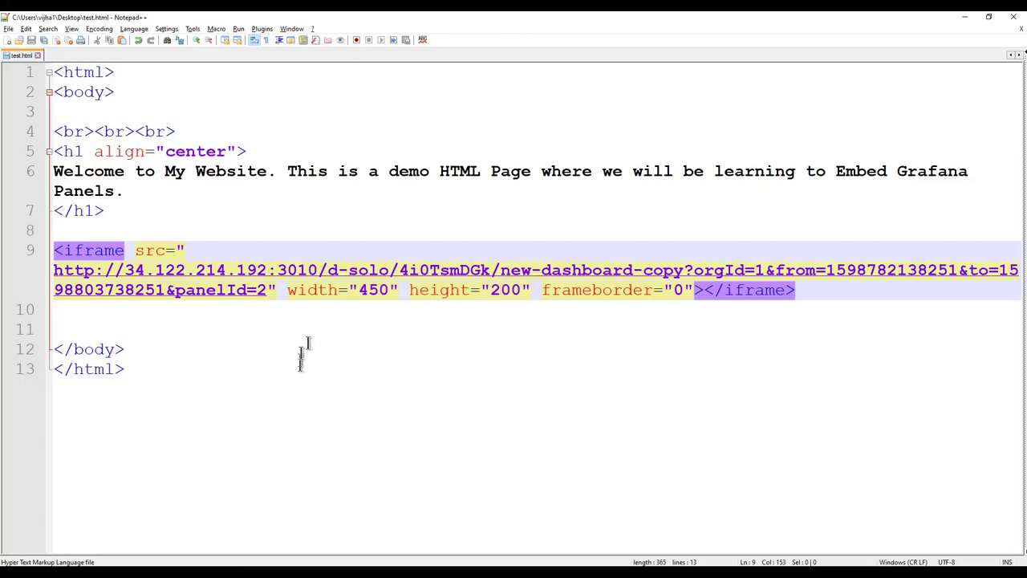
Return to the test.html page in Chrome and reload it to check the embedded Grafana panel.
{"action": "left_click", "coordinate": [313, 317]}
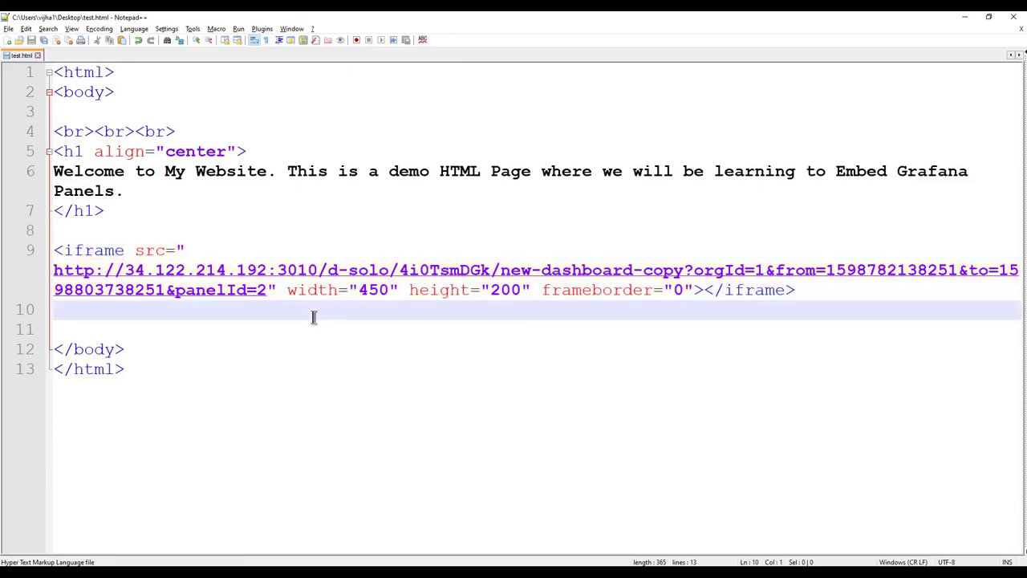
{"action": "left_click", "coordinate": [396, 565]}
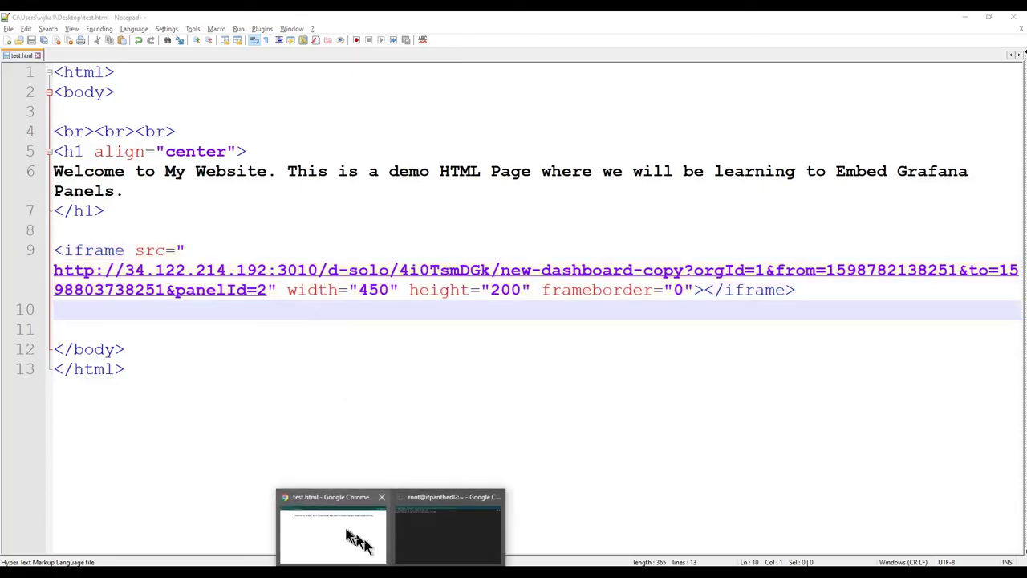
{"action": "left_click", "coordinate": [332, 526]}
{"action": "key", "text": "ctrl+l"}
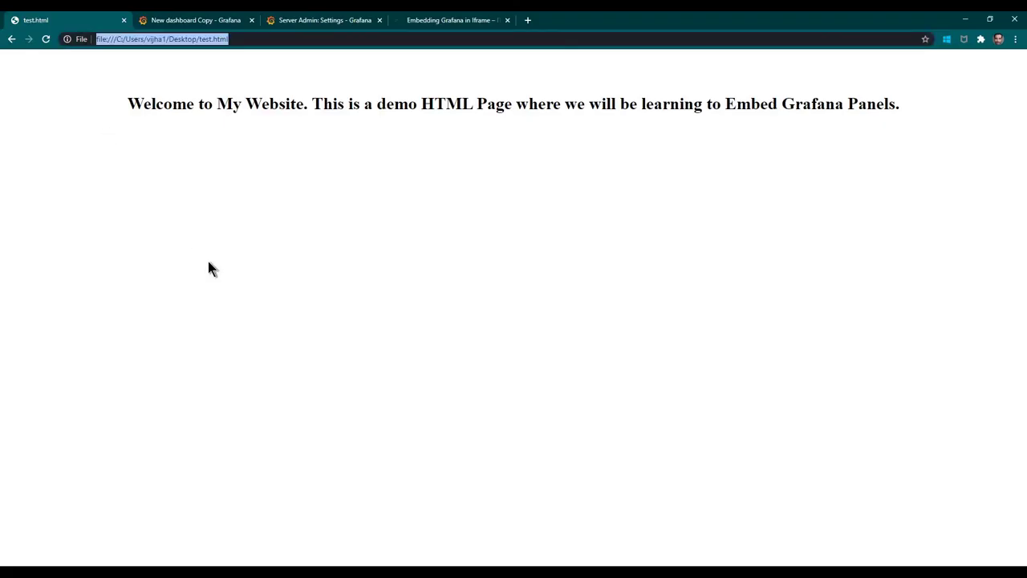
{"action": "key", "text": "Return"}
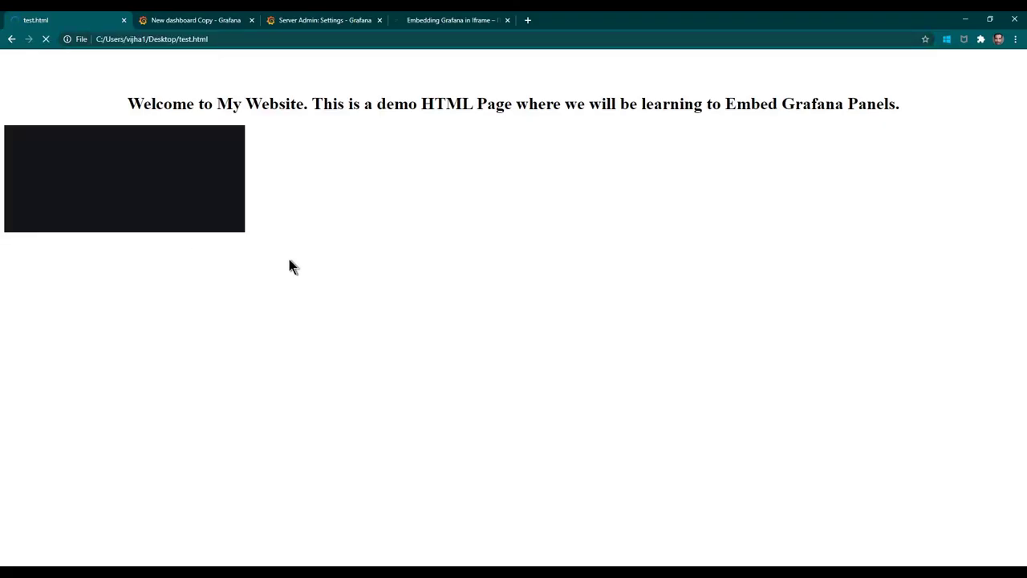